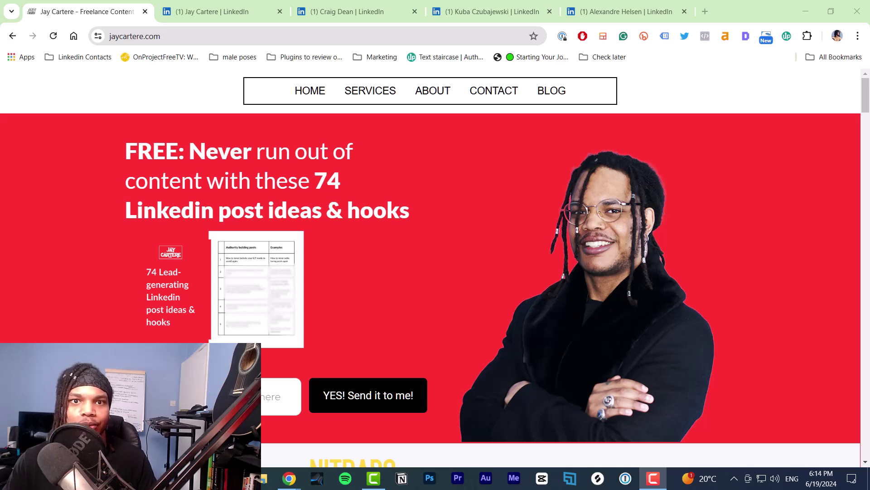
Switch from the jaycartere.com 74 LinkedIn post ideas page to your LinkedIn profile tab.
key("ctrl+Tab")
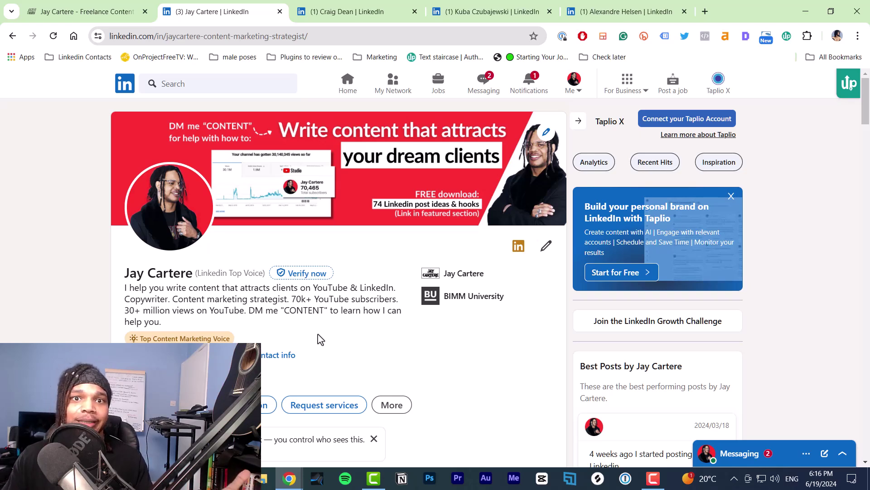
Edit the profile intro and open its Custom button settings, currently Request services.
left_click(533, 366)
left_click(534, 369)
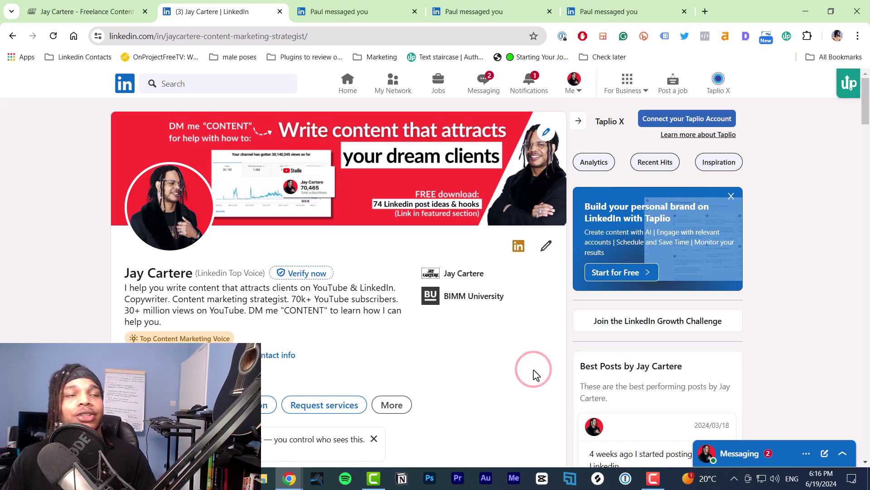
left_click(546, 245)
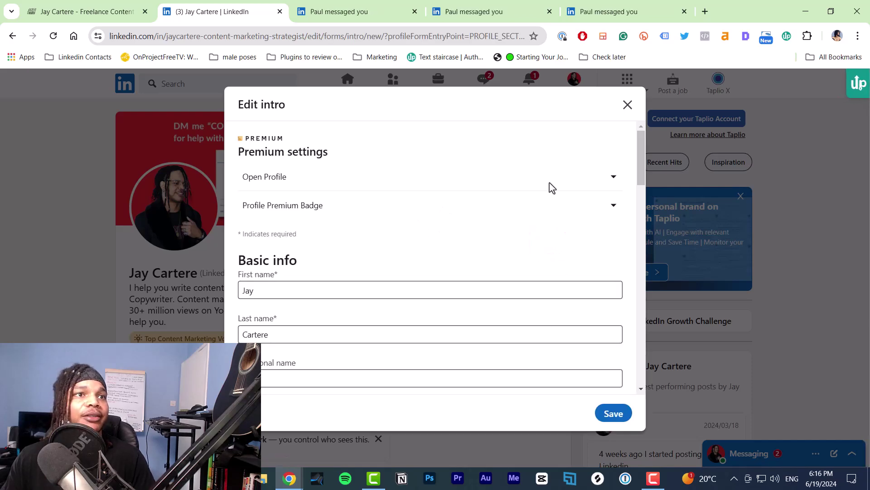
scroll(551, 187, "down", 20)
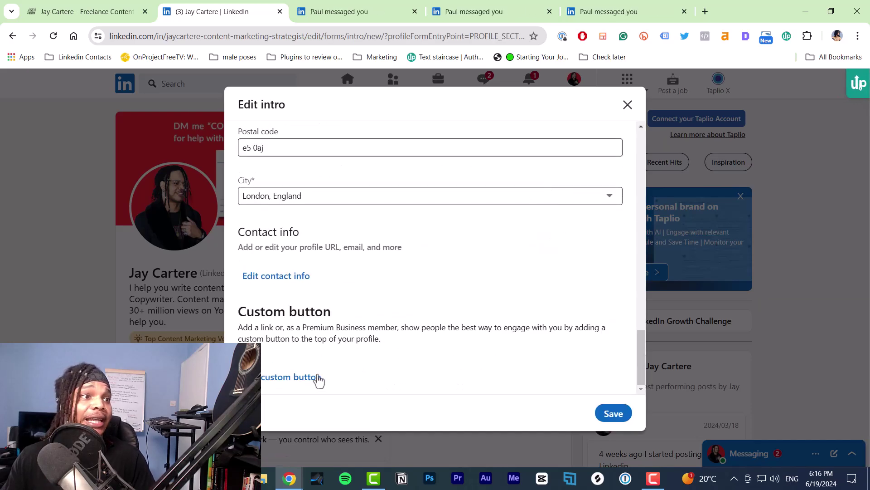
left_click(301, 378)
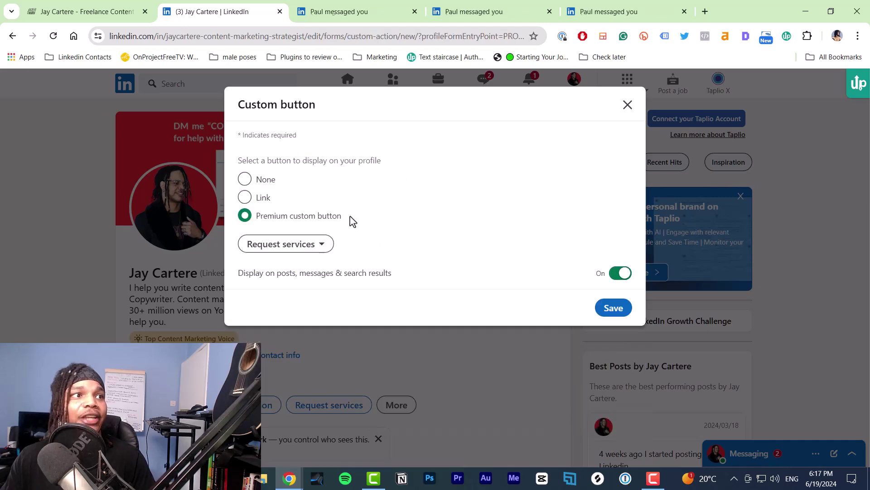
Change the premium custom button type from Request services to Visit my website.
left_click(330, 246)
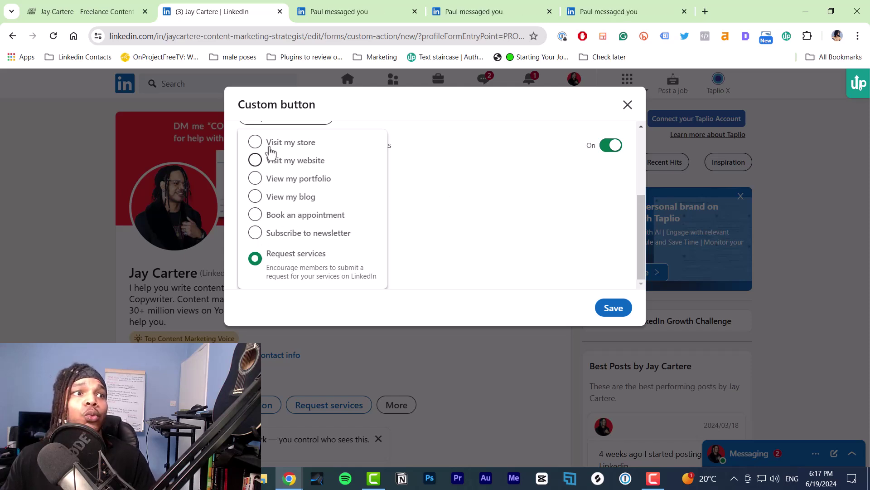
left_click(256, 143)
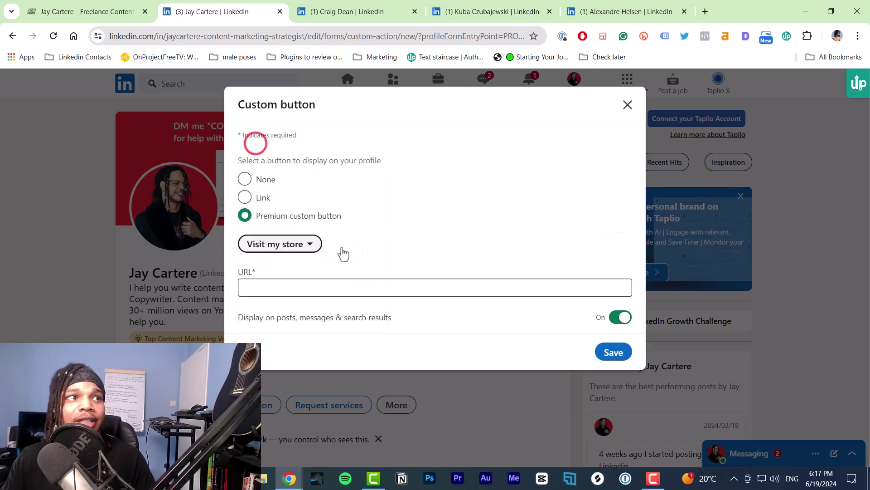
left_click(281, 243)
left_click(254, 205)
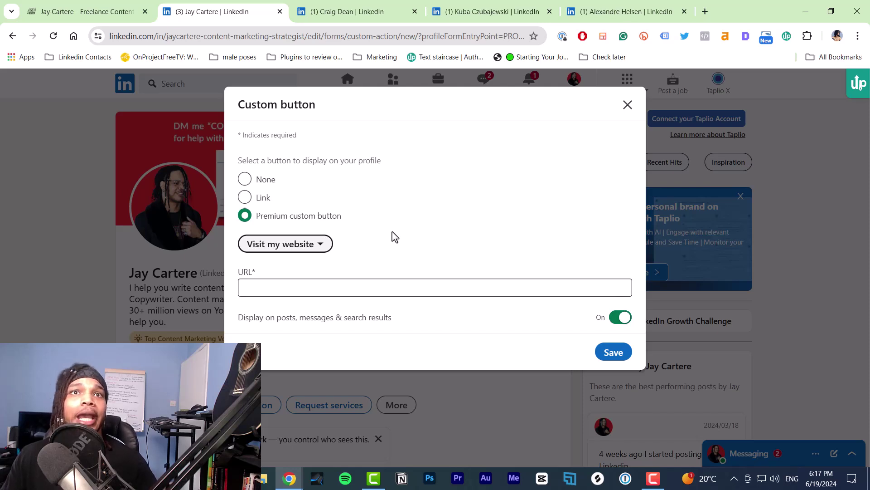
left_click(300, 243)
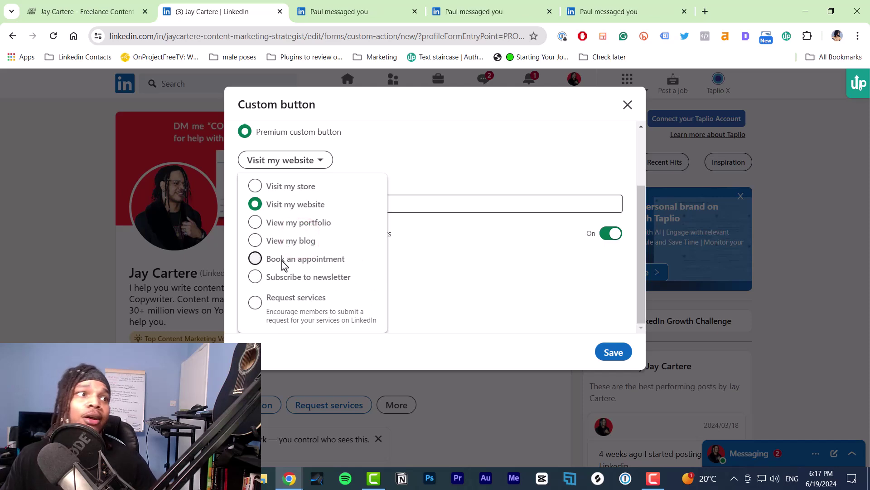
left_click(480, 237)
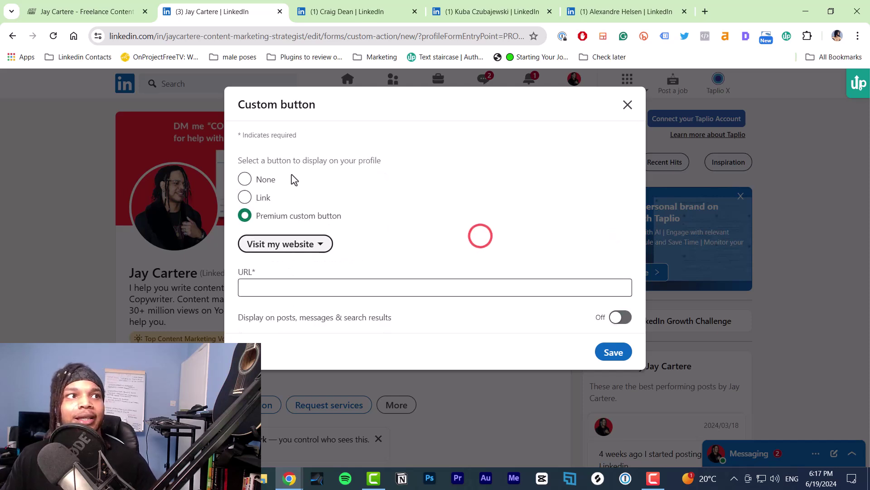
left_click(247, 198)
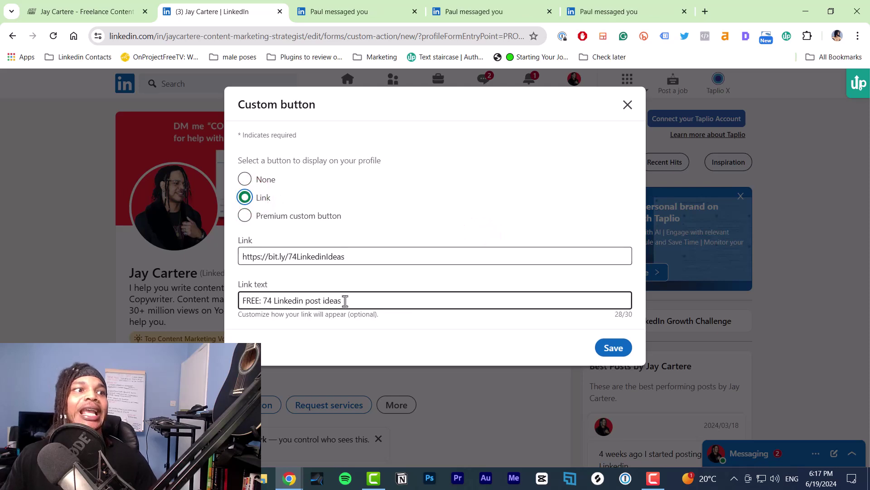
left_click_drag(363, 253, 241, 249)
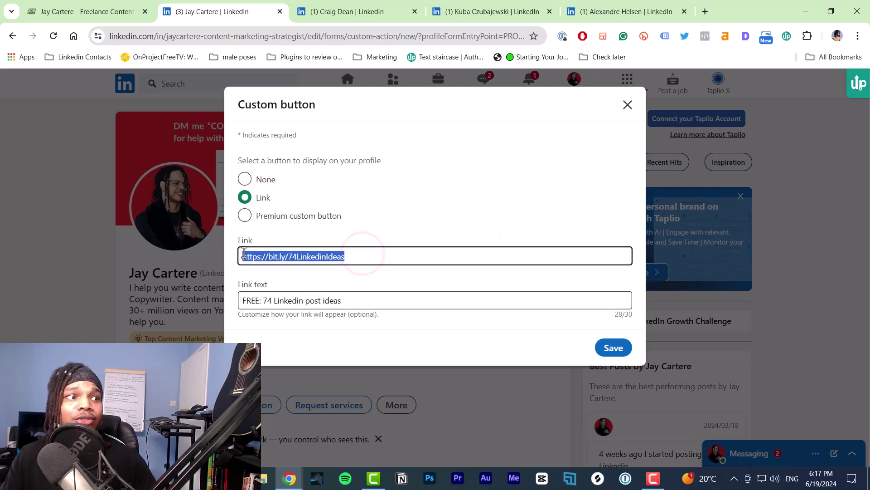
left_click(296, 257)
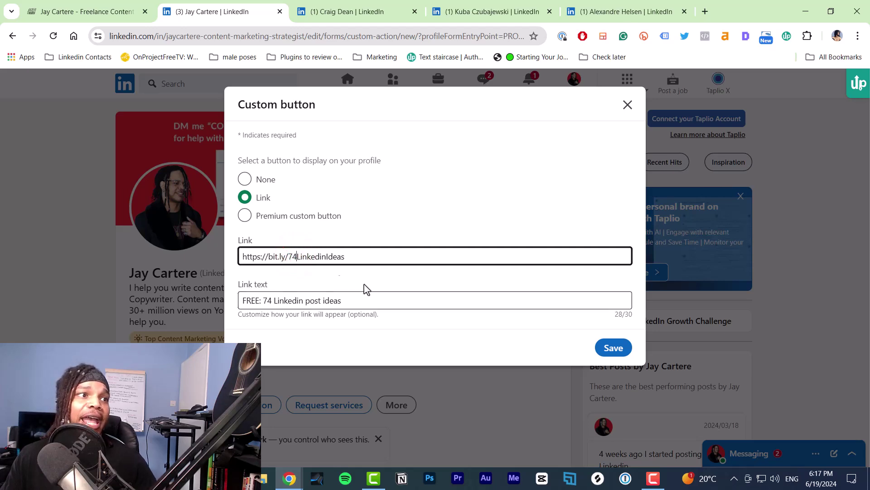
Review the link text 'FREE: 74 Linkedin post ideas' (28/30 characters), then close the form unsaved.
left_click(347, 300)
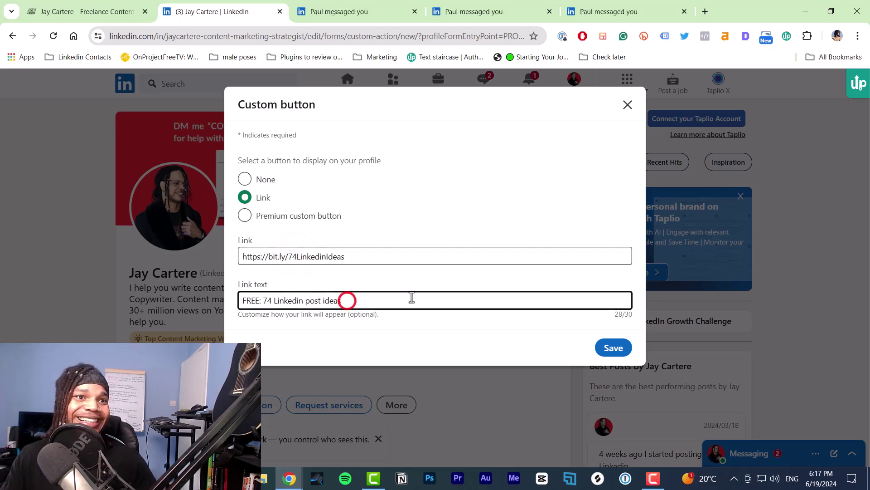
triple_click(616, 315)
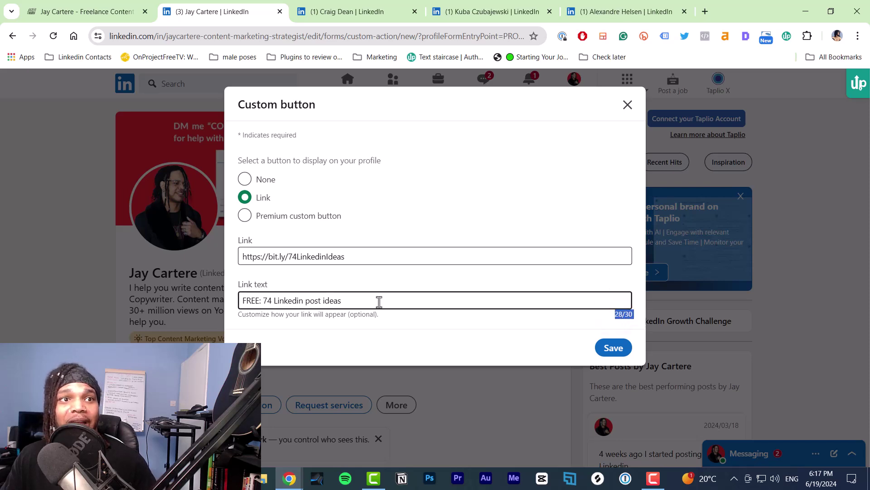
left_click(255, 300)
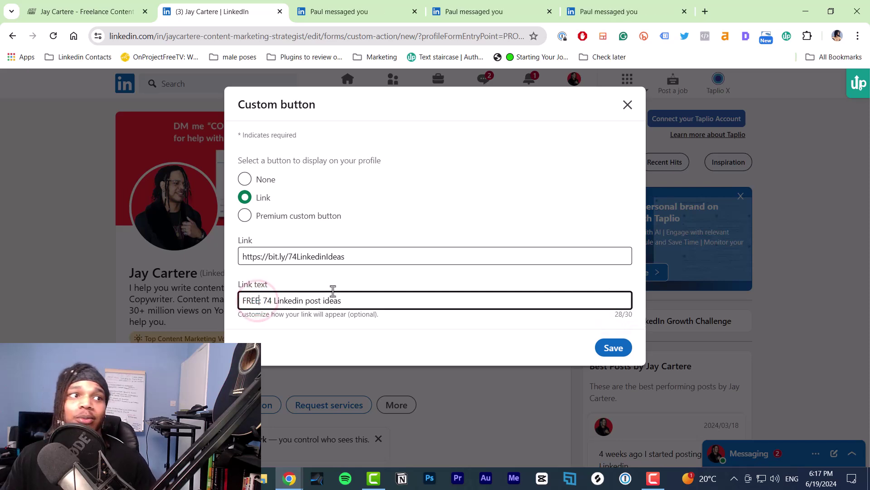
left_click(358, 300)
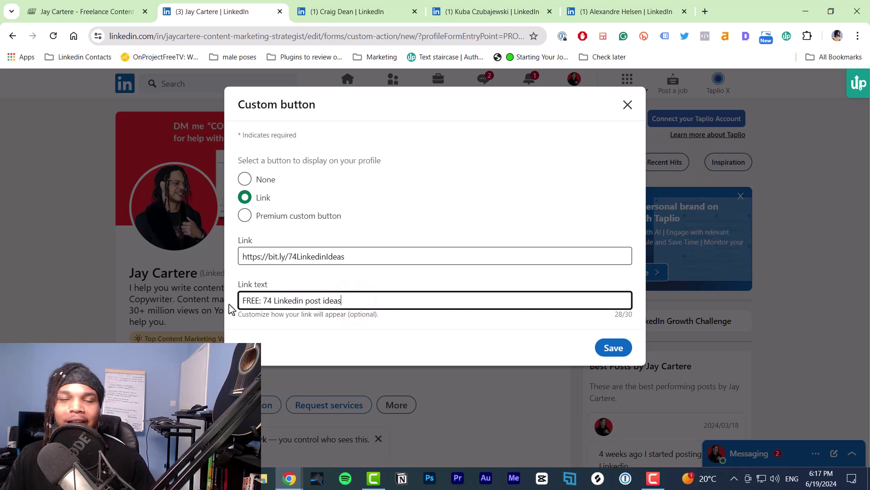
left_click(281, 300)
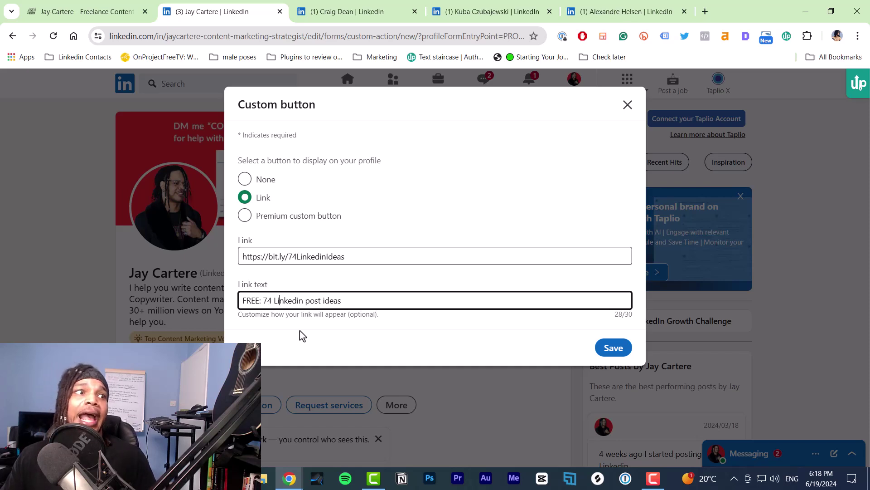
left_click_drag(262, 300, 242, 300)
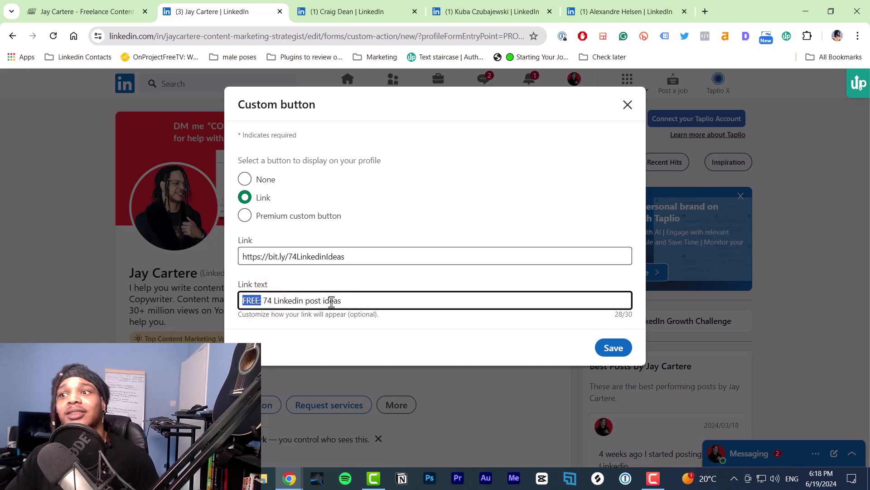
left_click_drag(360, 304, 354, 305)
left_click(355, 307)
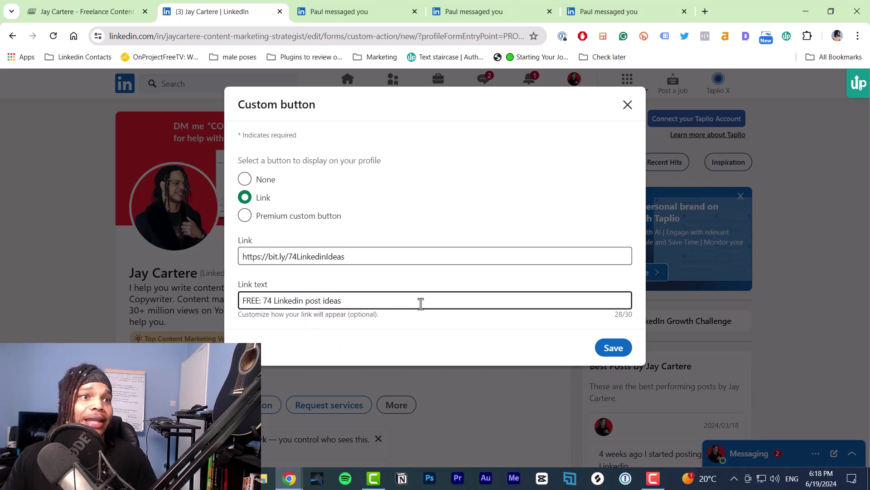
left_click(614, 348)
left_click(627, 105)
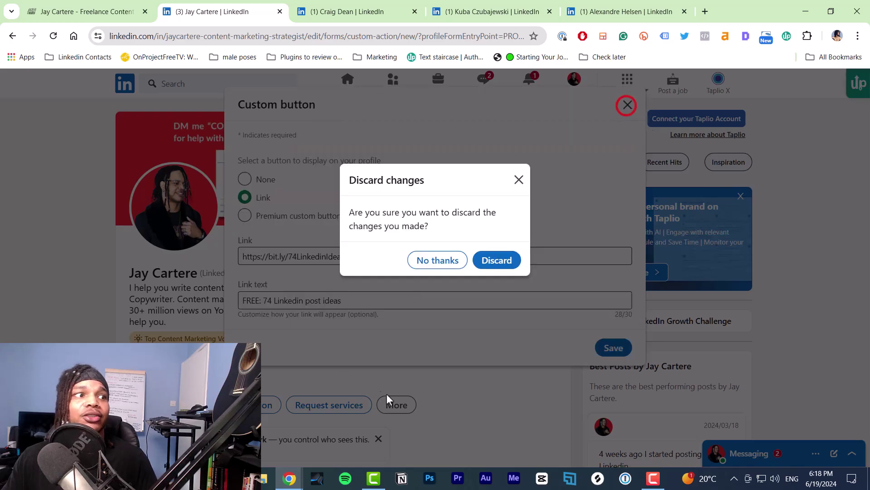
Discard the custom button edits and open the example profile's profile score link in a new tab.
left_click(496, 261)
left_click(627, 105)
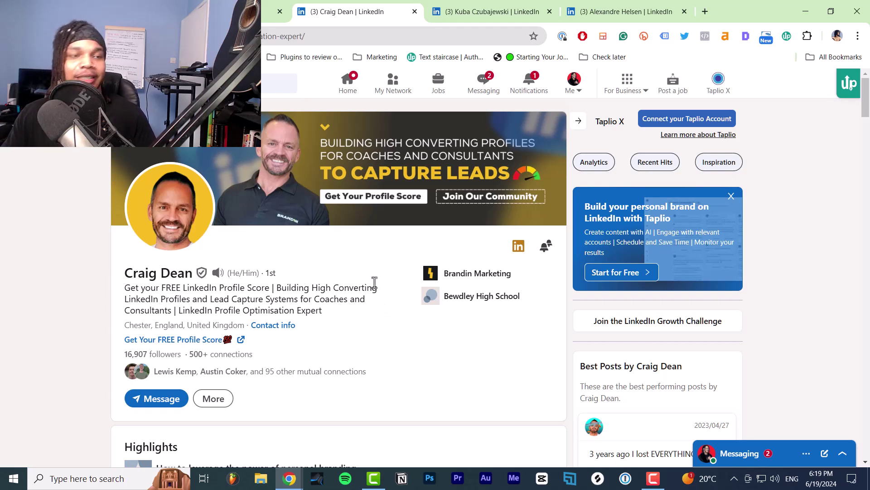
right_click(195, 343)
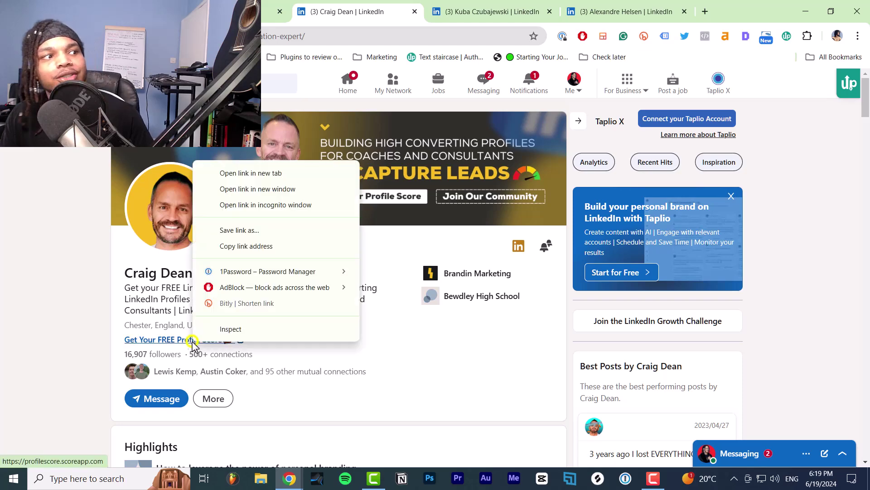
left_click(257, 175)
left_click(413, 13)
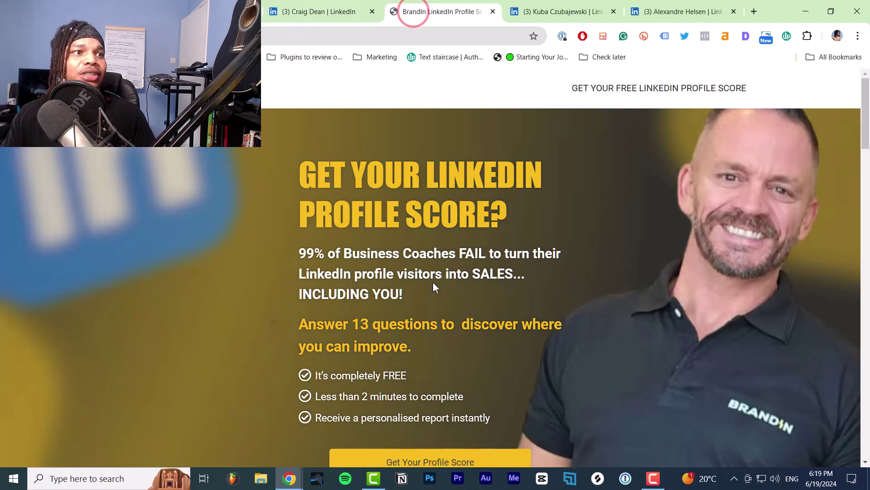
scroll(453, 284, "down", 3)
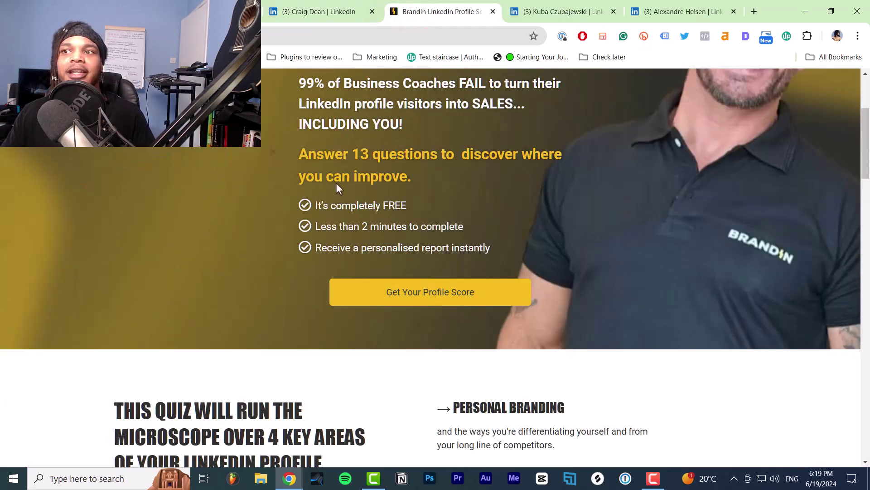
scroll(497, 264, "up", 3)
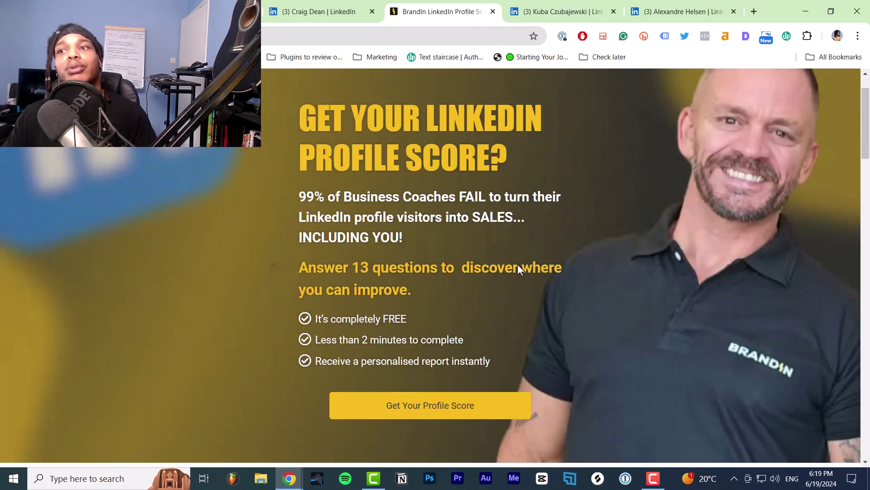
scroll(513, 270, "up", 1)
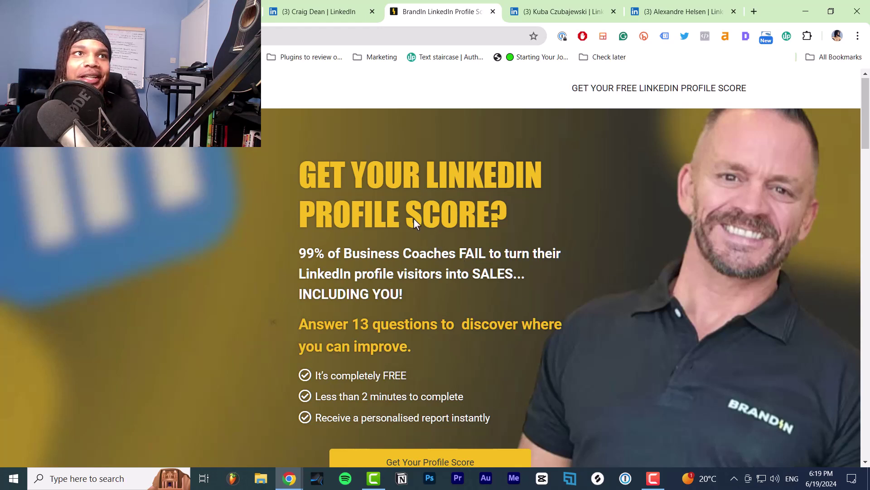
left_click(316, 12)
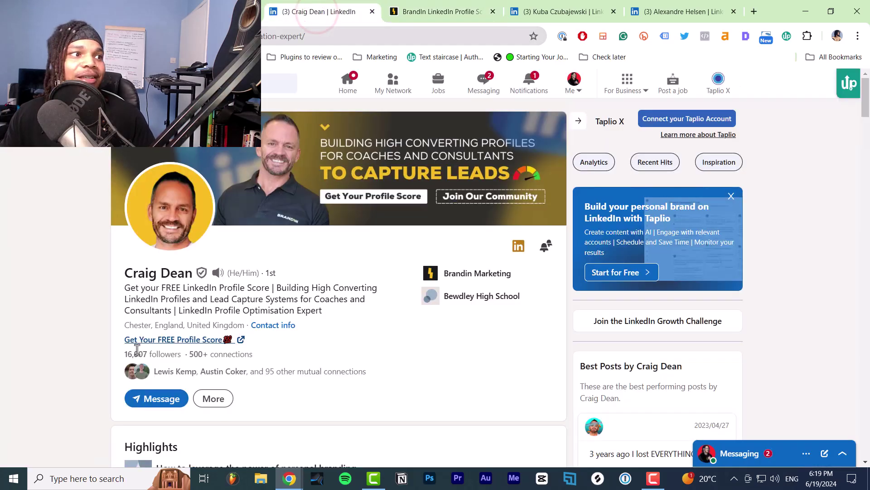
left_click_drag(111, 341, 116, 327)
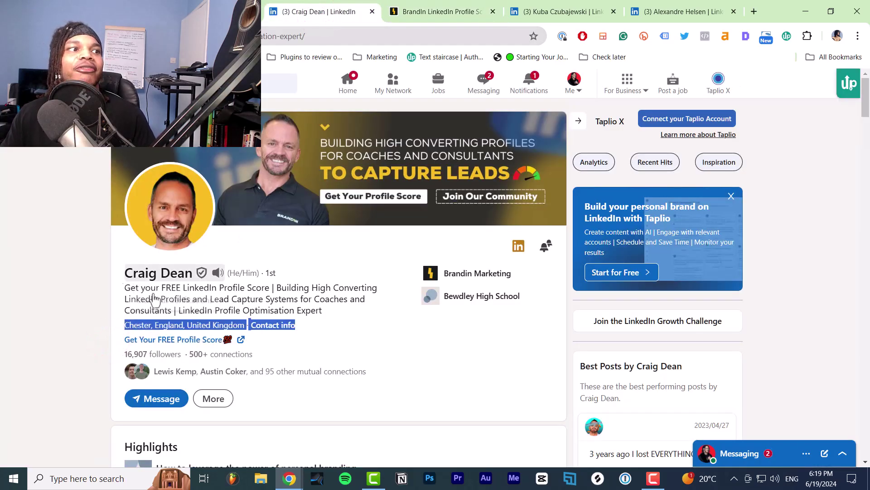
left_click(343, 336)
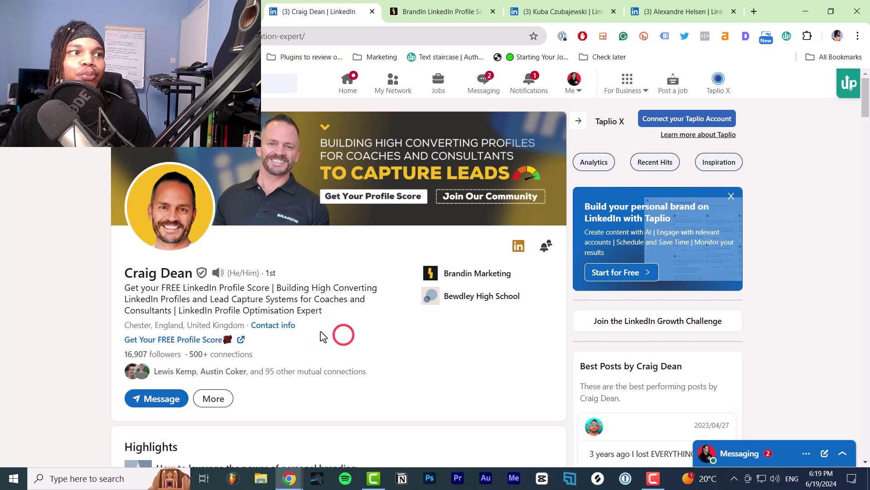